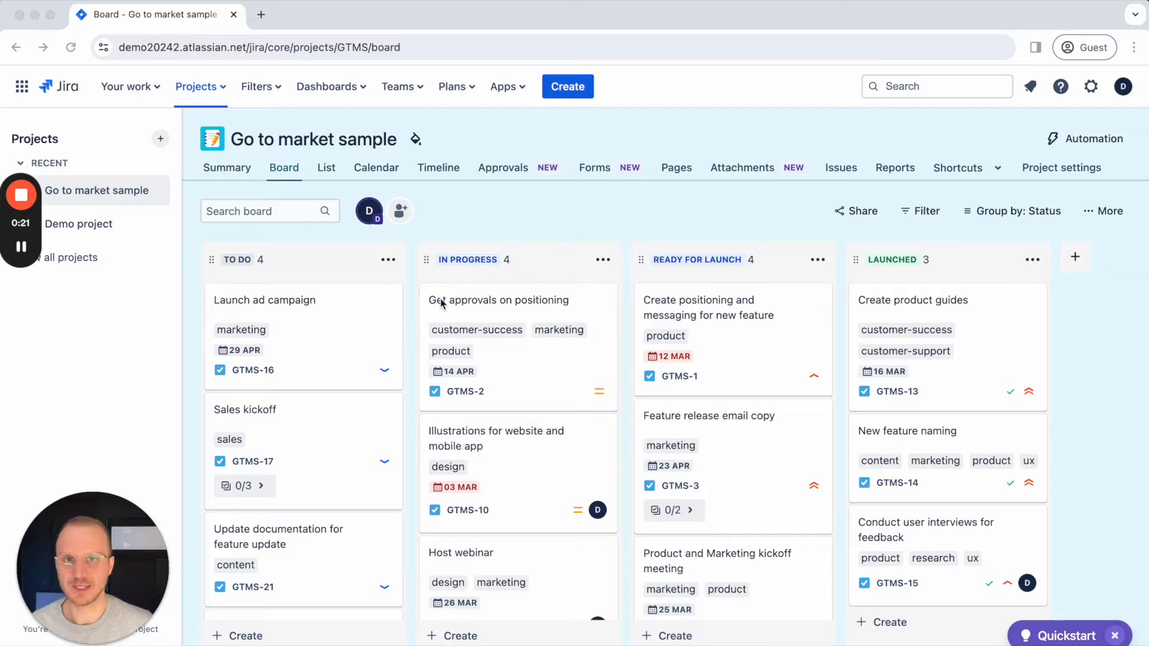
# Step: Search the Atlassian Marketplace for "pro backup" and open the Pro Backup for Jira listing
pyautogui.click(505, 90)
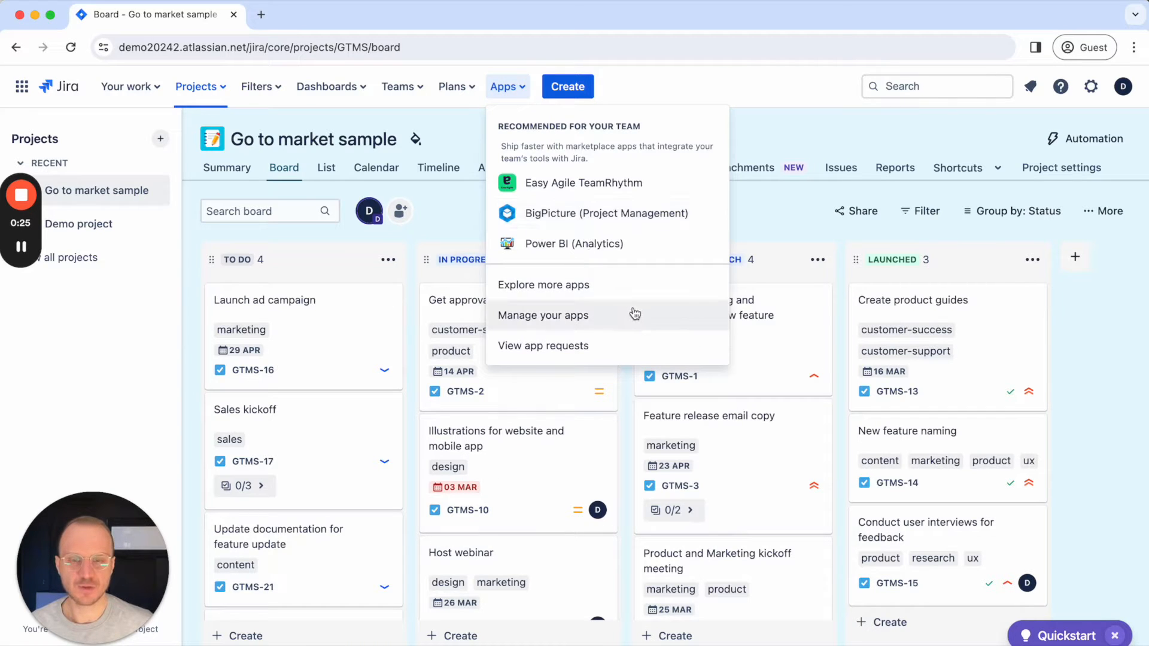
pyautogui.click(548, 289)
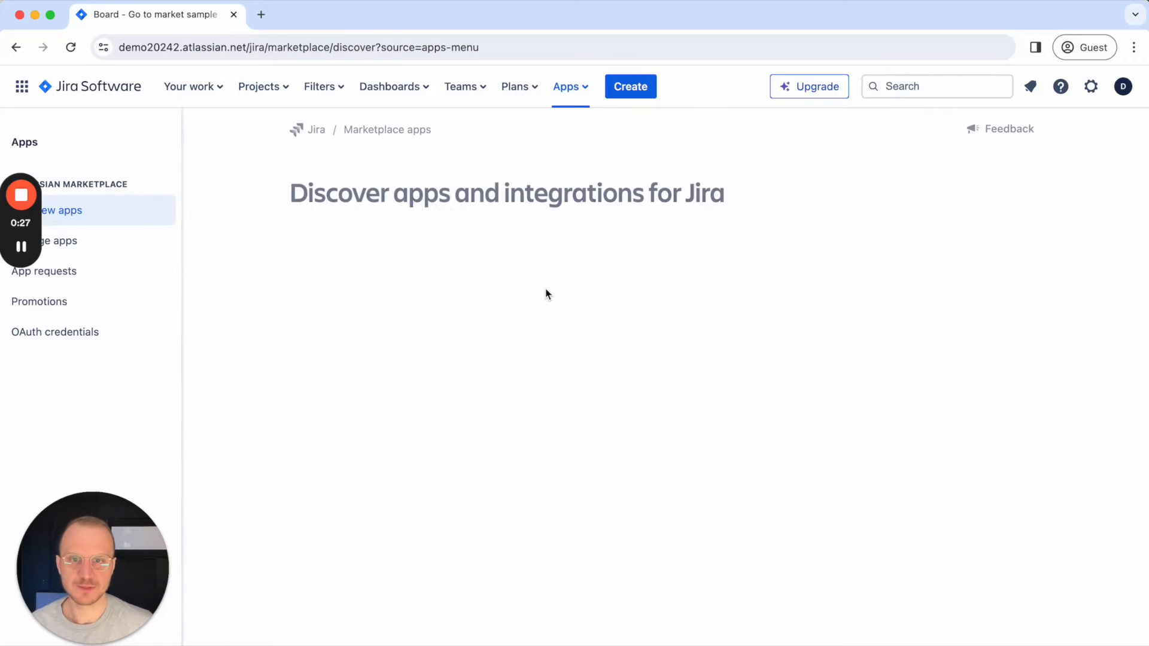
pyautogui.scroll(-2, 633, 217)
pyautogui.scroll(1, 633, 217)
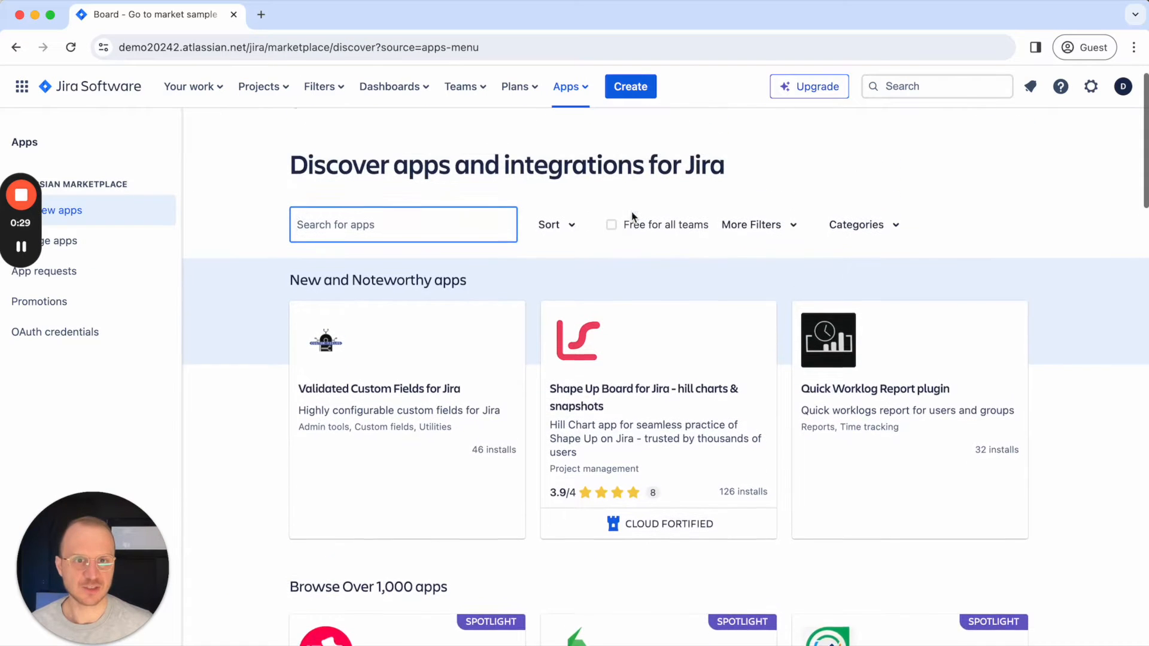
pyautogui.scroll(1, 633, 217)
pyautogui.write('pro bck')
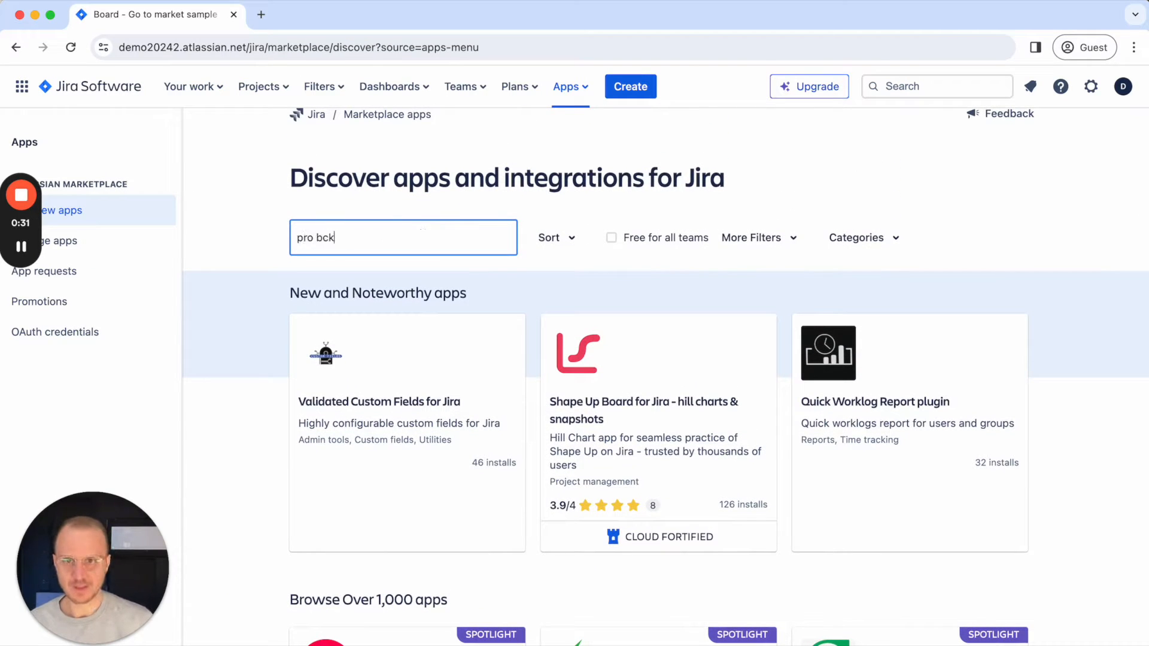
pyautogui.press('BackSpace')
pyautogui.press('BackSpace')
pyautogui.write('ack')
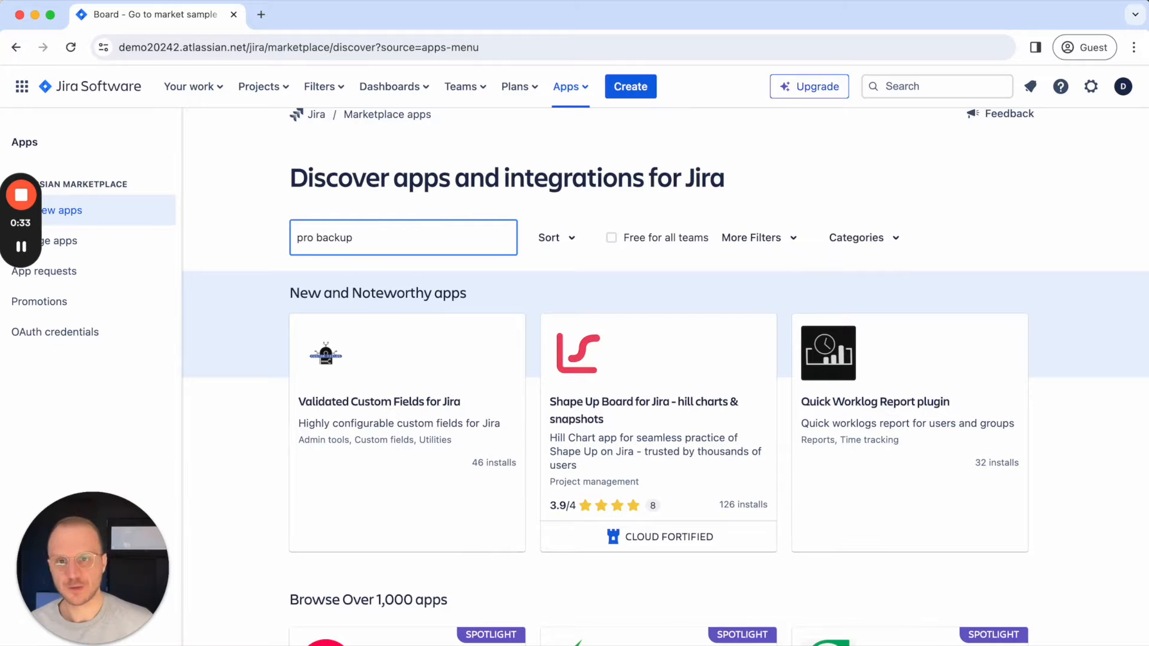
pyautogui.write('up')
pyautogui.click(372, 396)
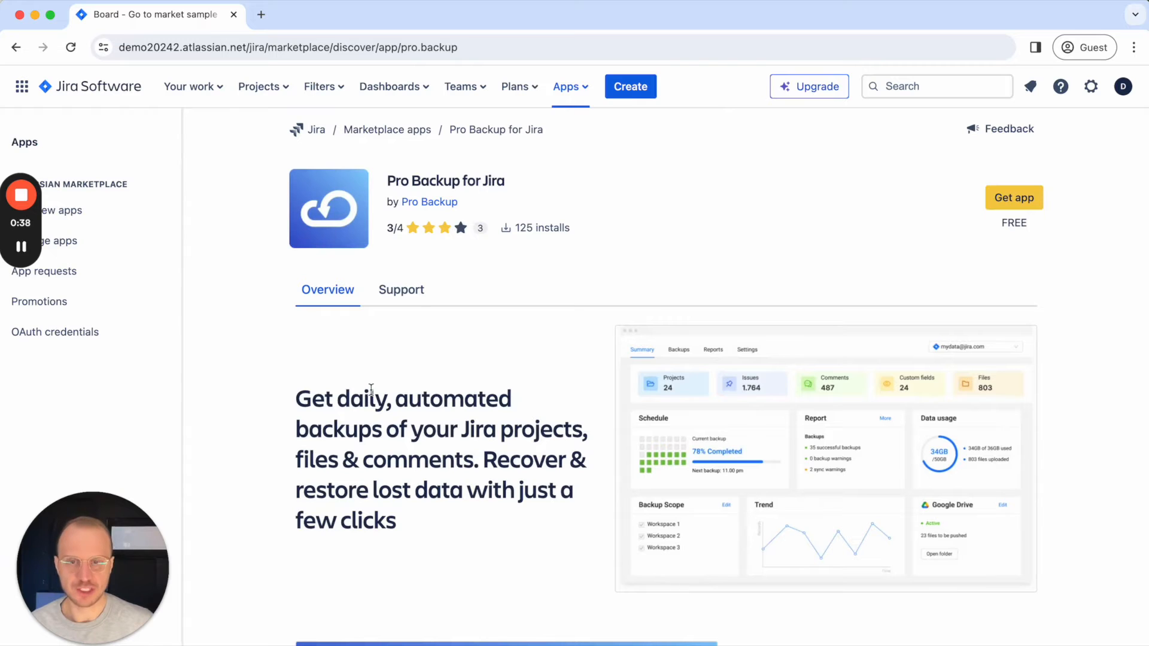
# Step: Get the Pro Backup for Jira app and accept its installation in Jira
pyautogui.click(1021, 201)
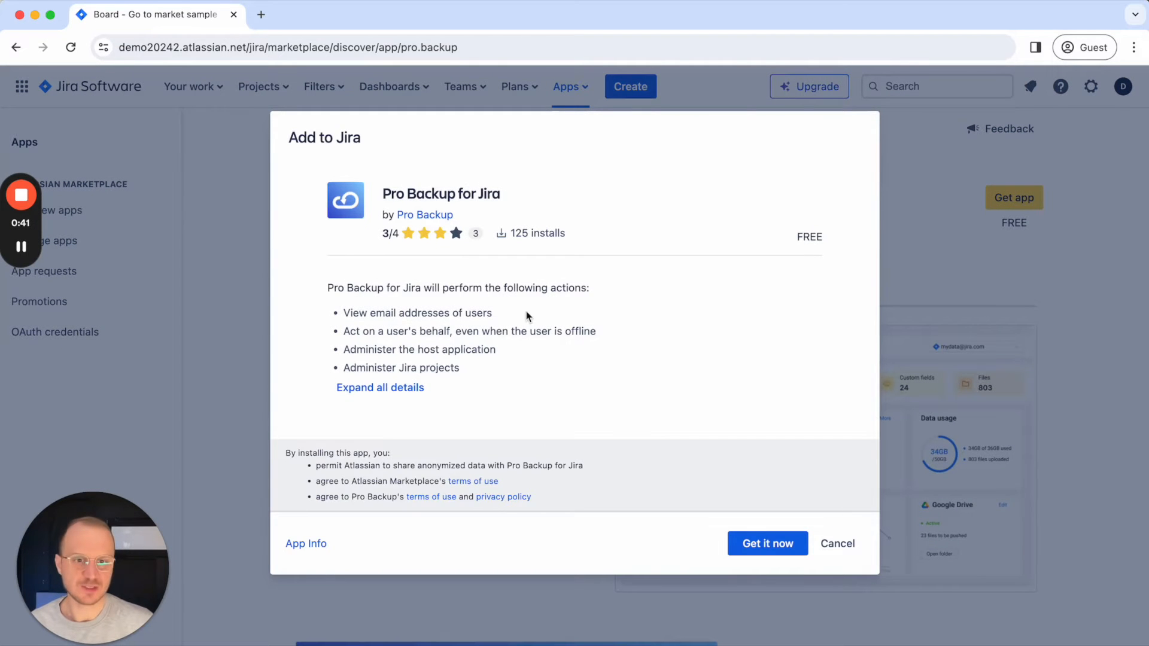
pyautogui.click(758, 545)
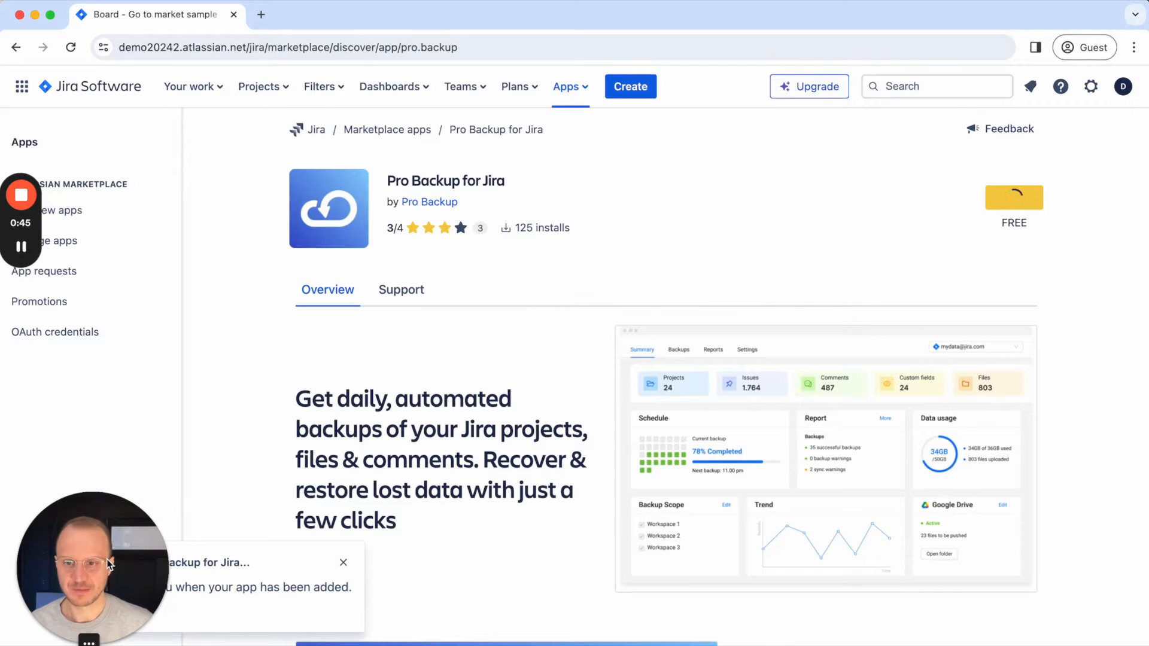
pyautogui.moveTo(110, 564); pyautogui.dragTo(110, 478)
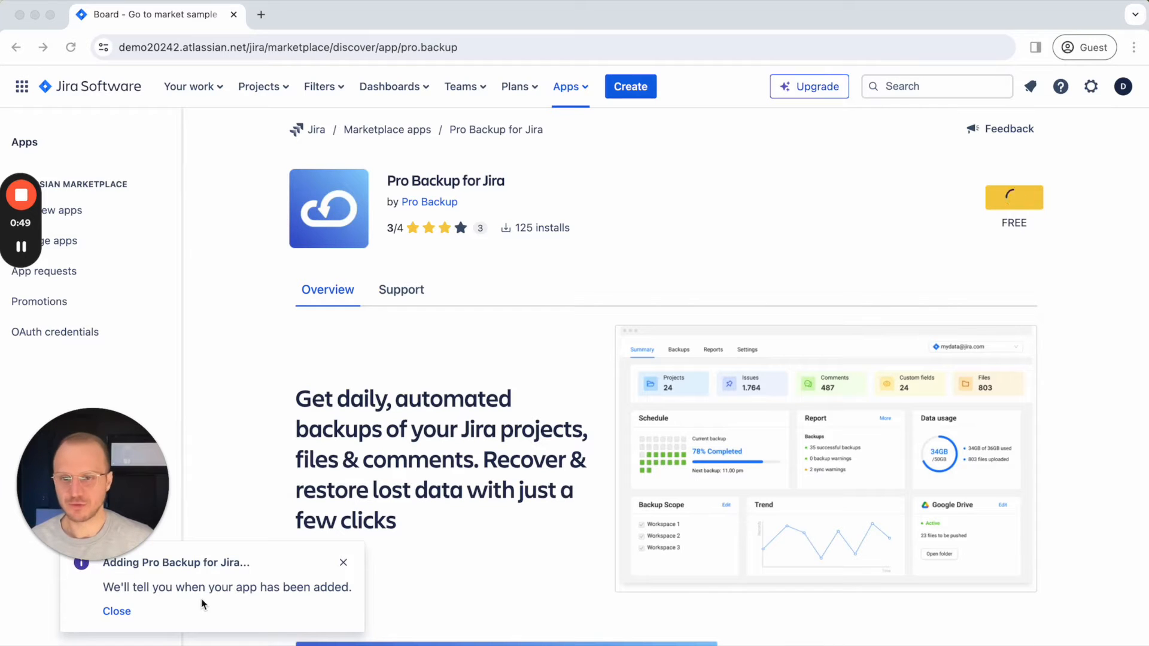
# Step: Open the management page for user-installed Jira apps and reload its list
pyautogui.click(565, 88)
pyautogui.click(622, 286)
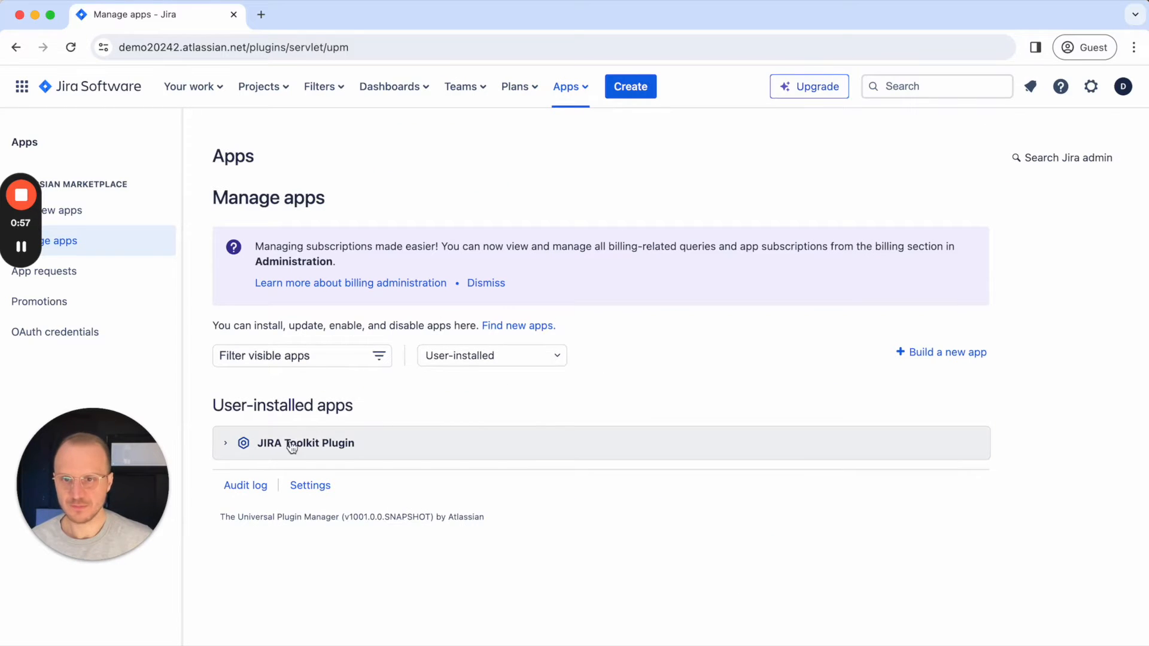
pyautogui.scroll(-1, 391, 459)
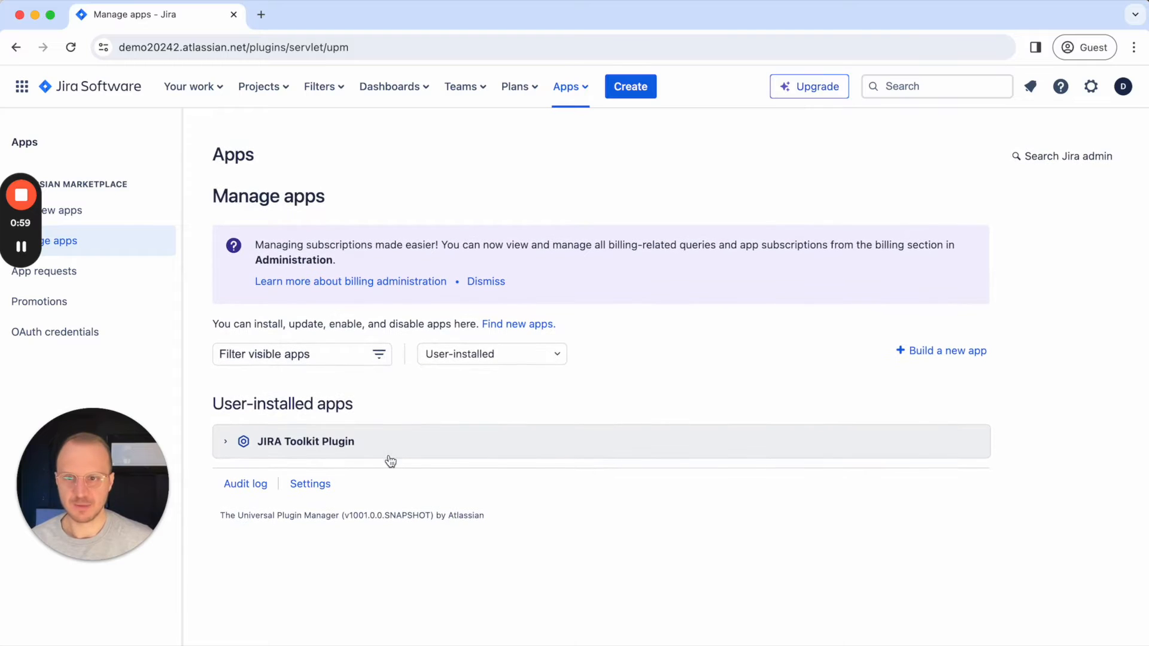
pyautogui.click(71, 49)
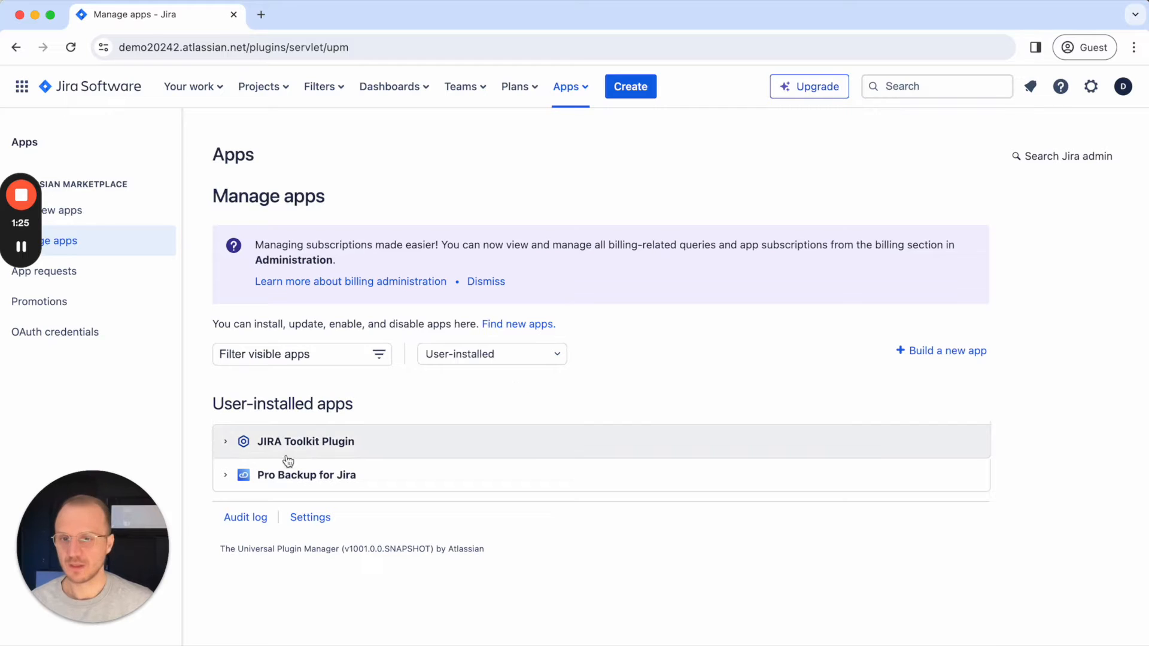
# Step: Expand Pro Backup for Jira among the user-installed apps and launch its getting-started setup
pyautogui.click(226, 476)
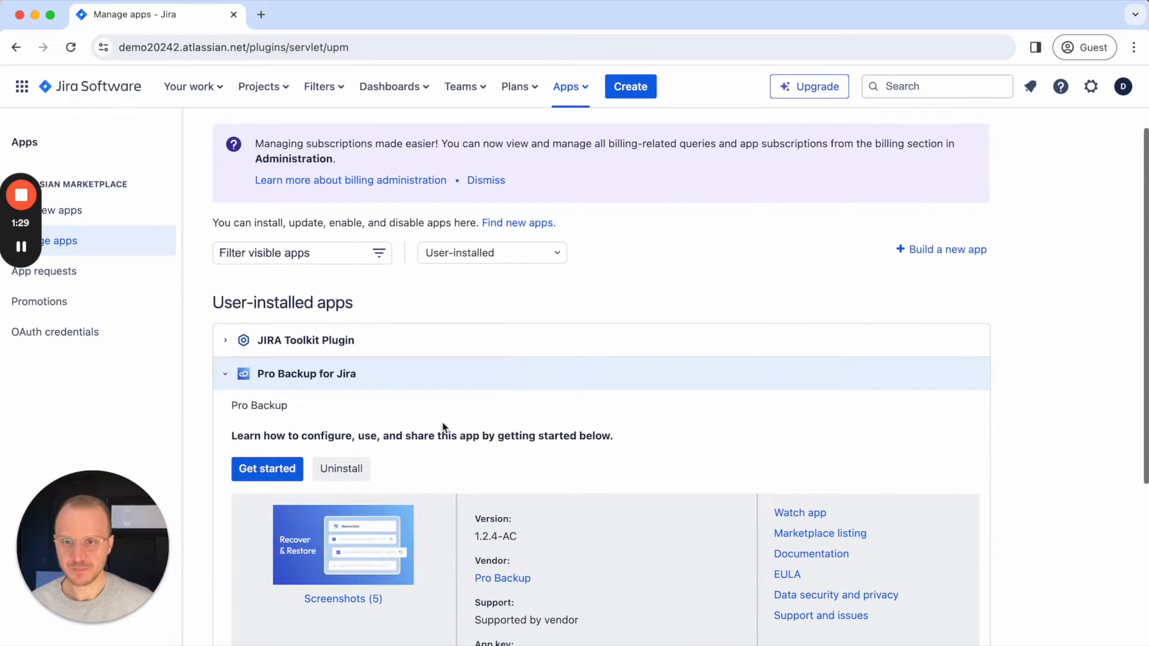
pyautogui.scroll(-3, 442, 428)
pyautogui.click(260, 396)
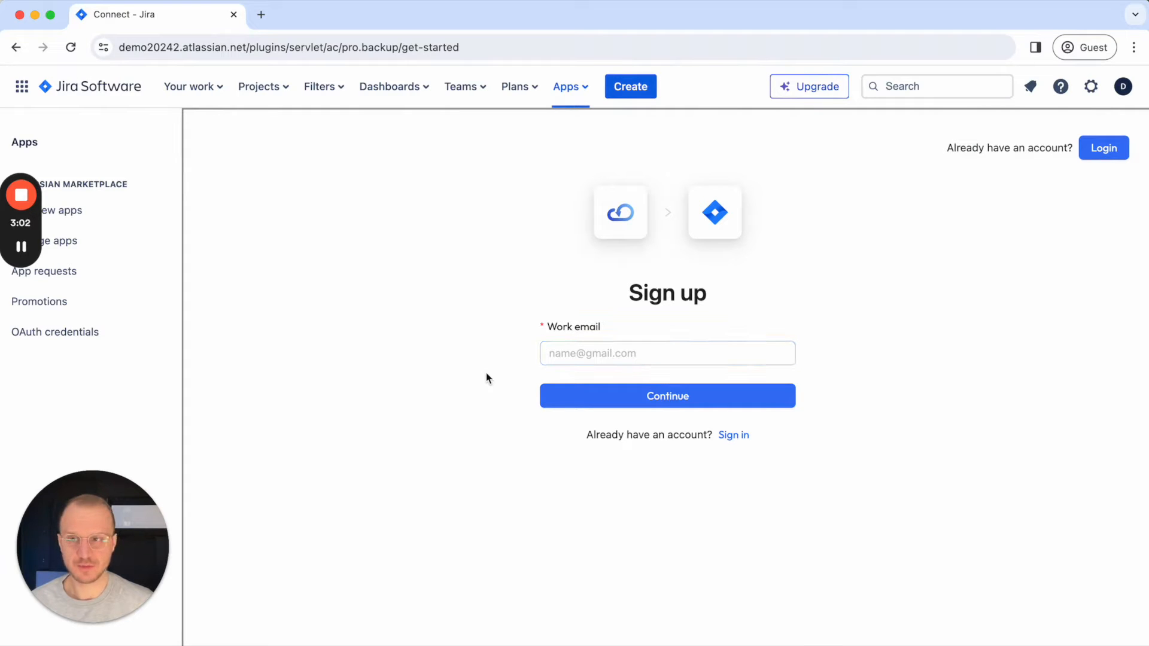
# Step: Switch from sign-up to login and sign in to Pro Backup with the work email and account password
pyautogui.click(616, 356)
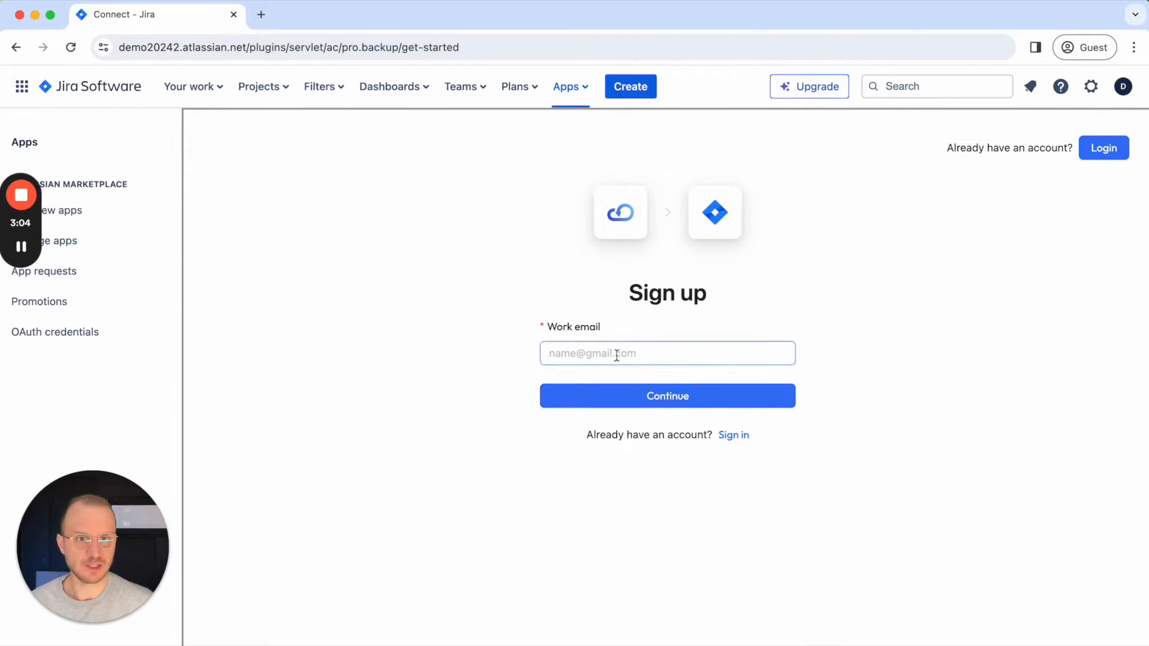
pyautogui.click(1104, 149)
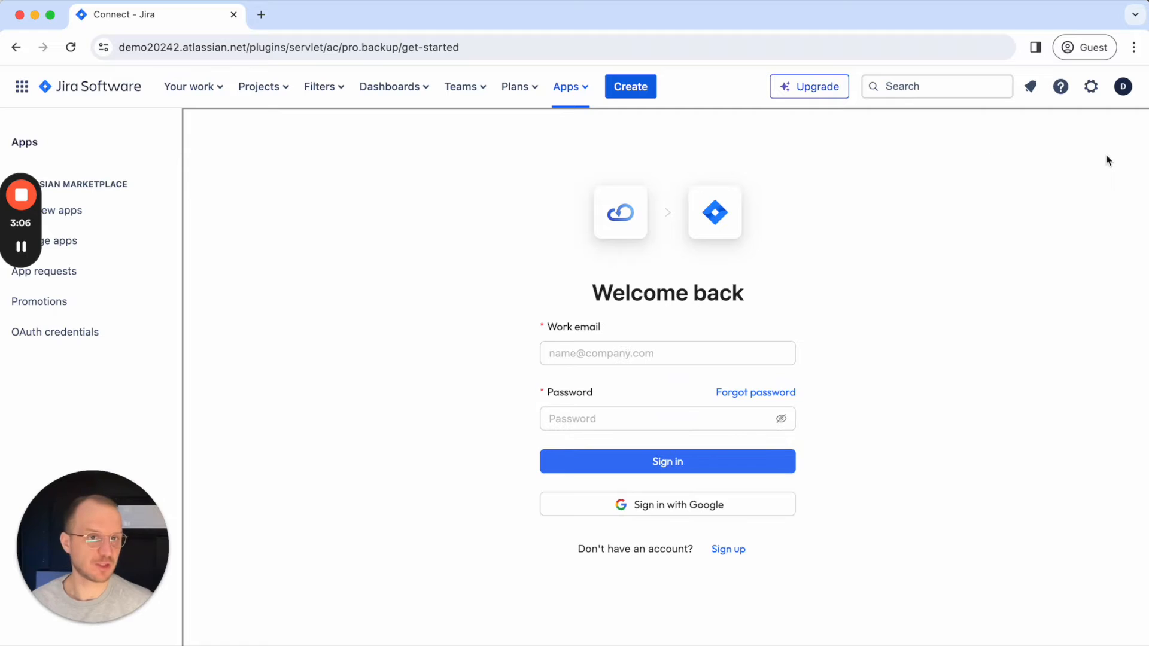
pyautogui.click(607, 356)
pyautogui.press('super+v')
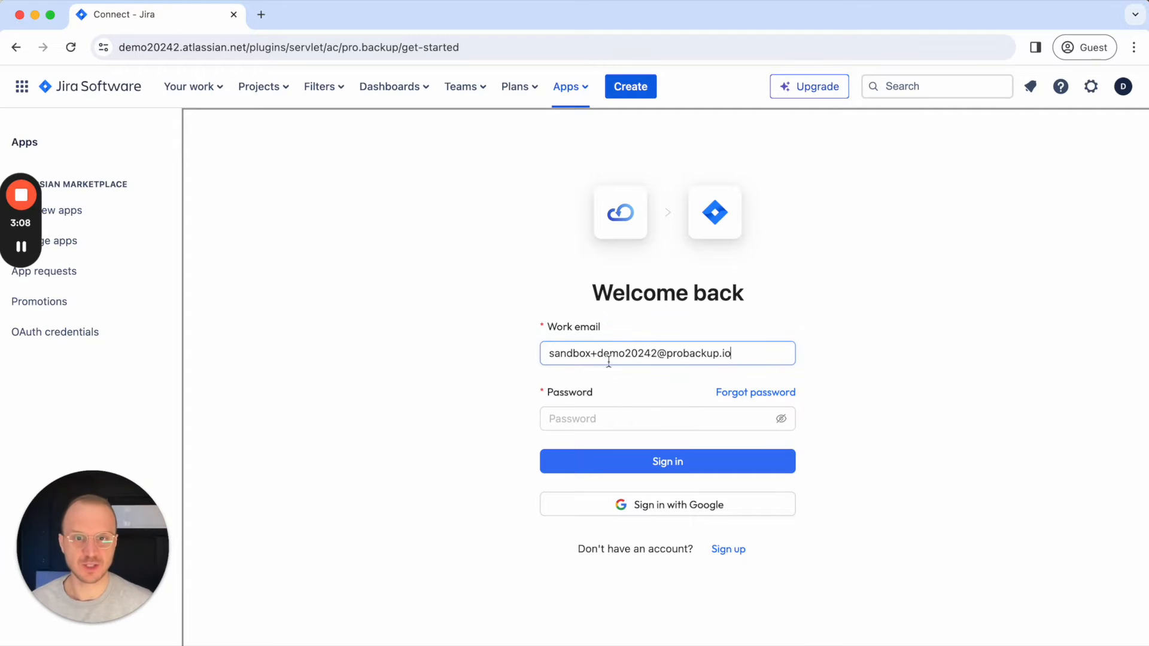
pyautogui.click(590, 421)
pyautogui.write('••••••')
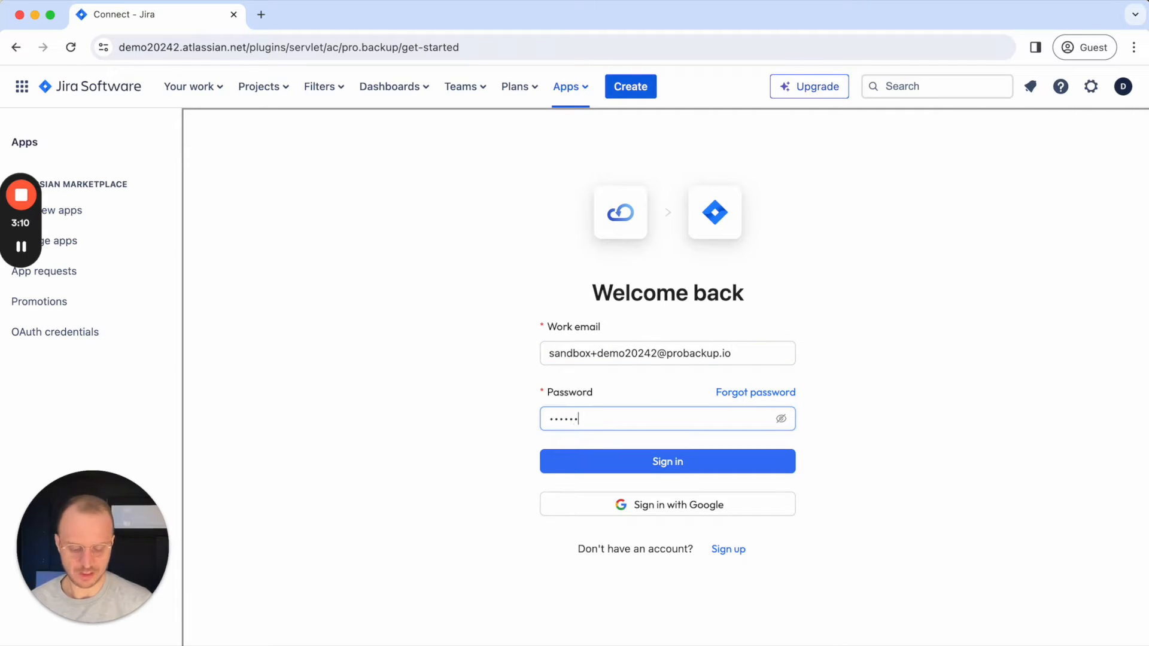
pyautogui.write('•')
pyautogui.press('Return')
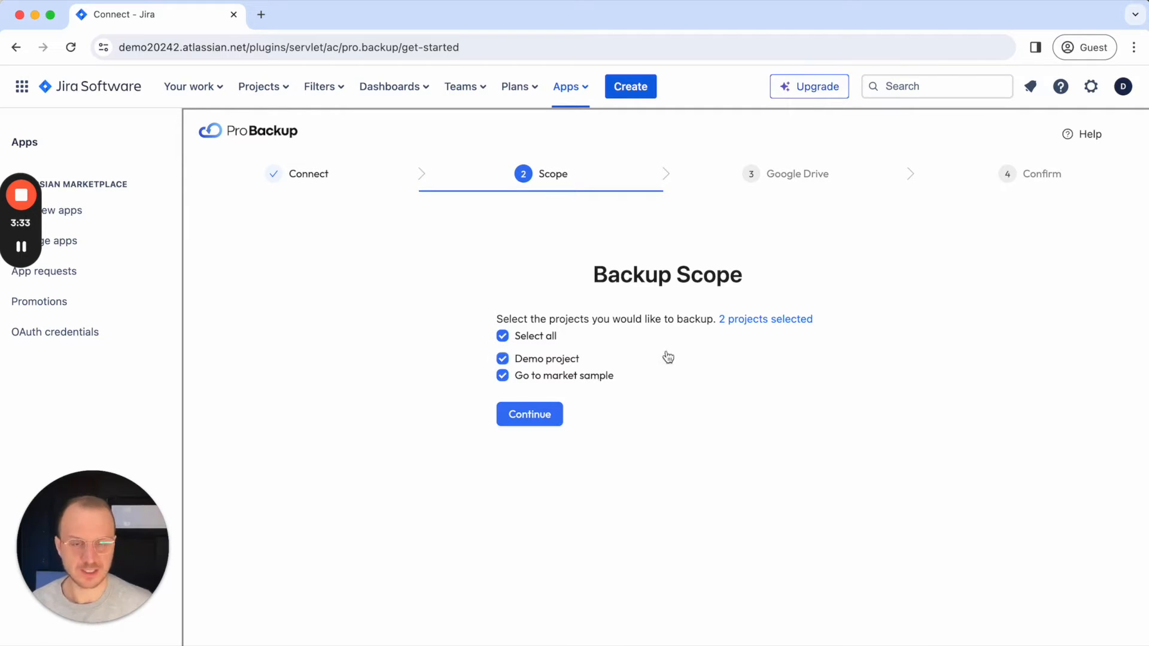
# Step: Complete the backup setup with Demo project and Go to market sample in scope, skipping Google Drive sync, and start the backup
pyautogui.click(546, 418)
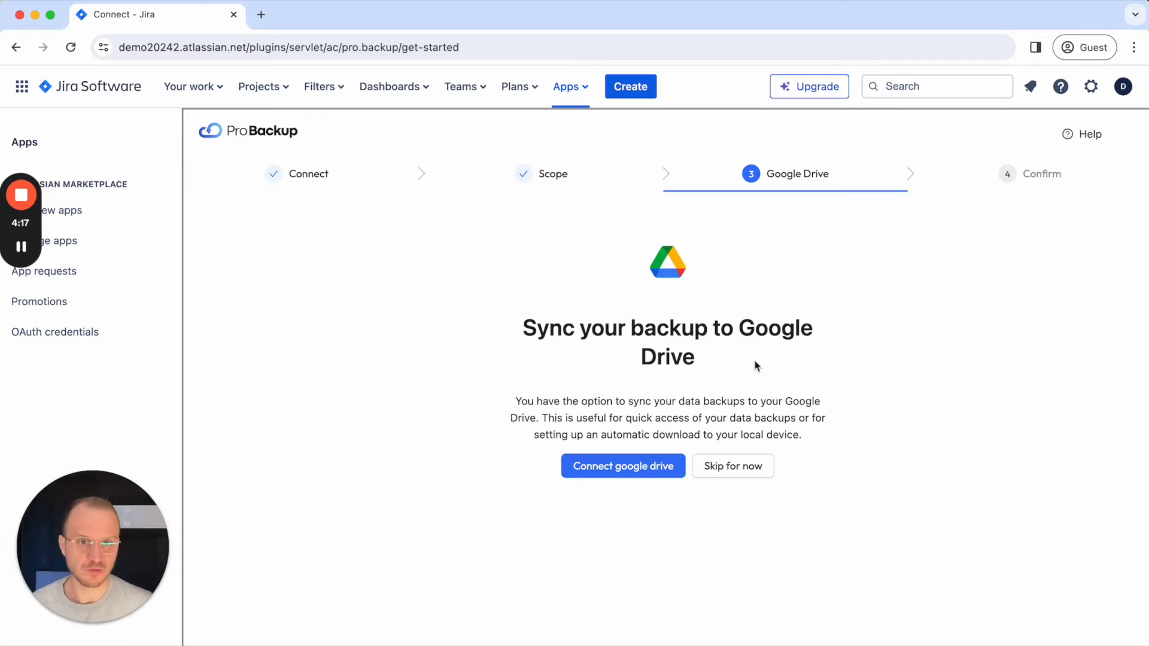
pyautogui.click(747, 471)
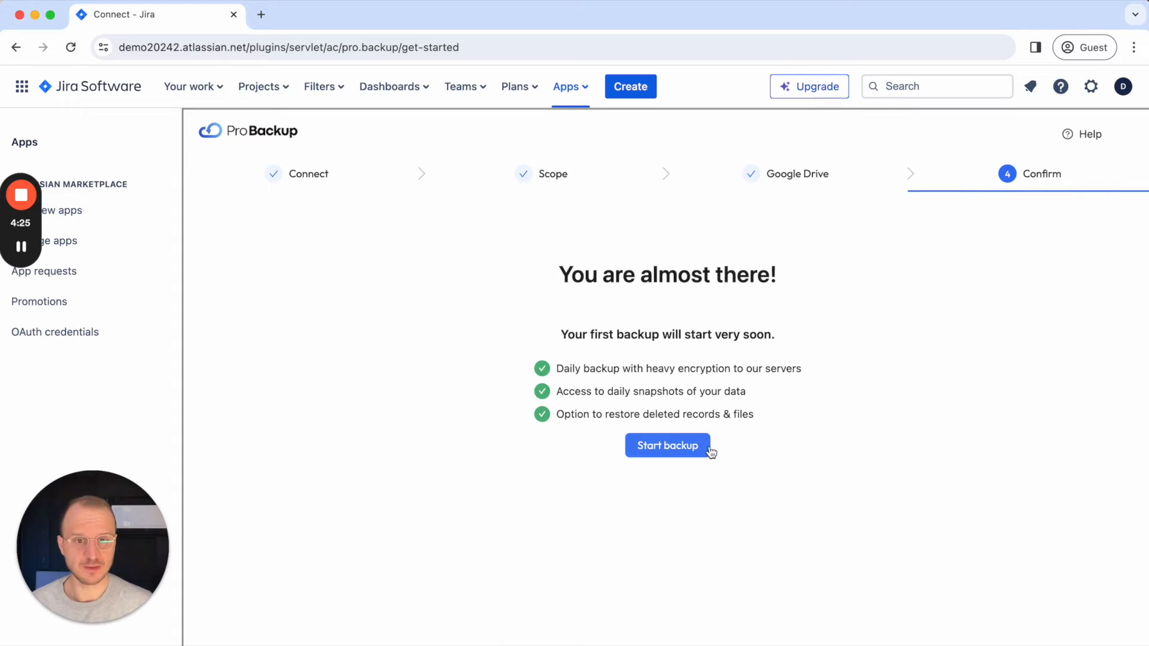
pyautogui.click(669, 457)
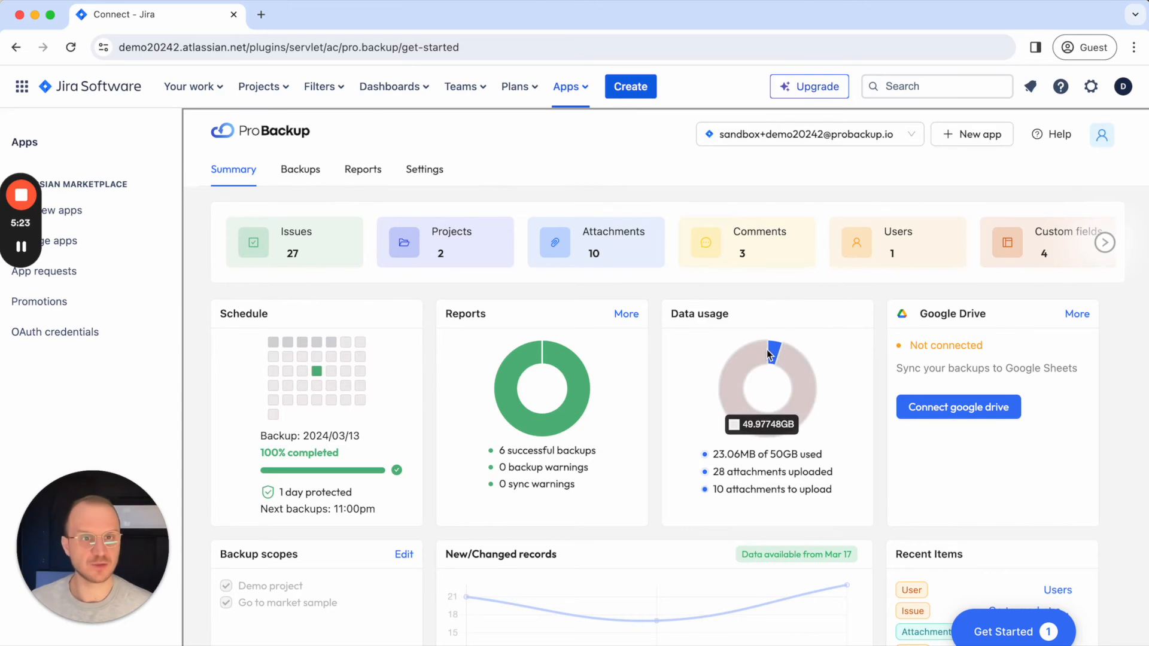
# Step: Show the backed-up issues of Demo project and look through all their table columns
pyautogui.click(299, 173)
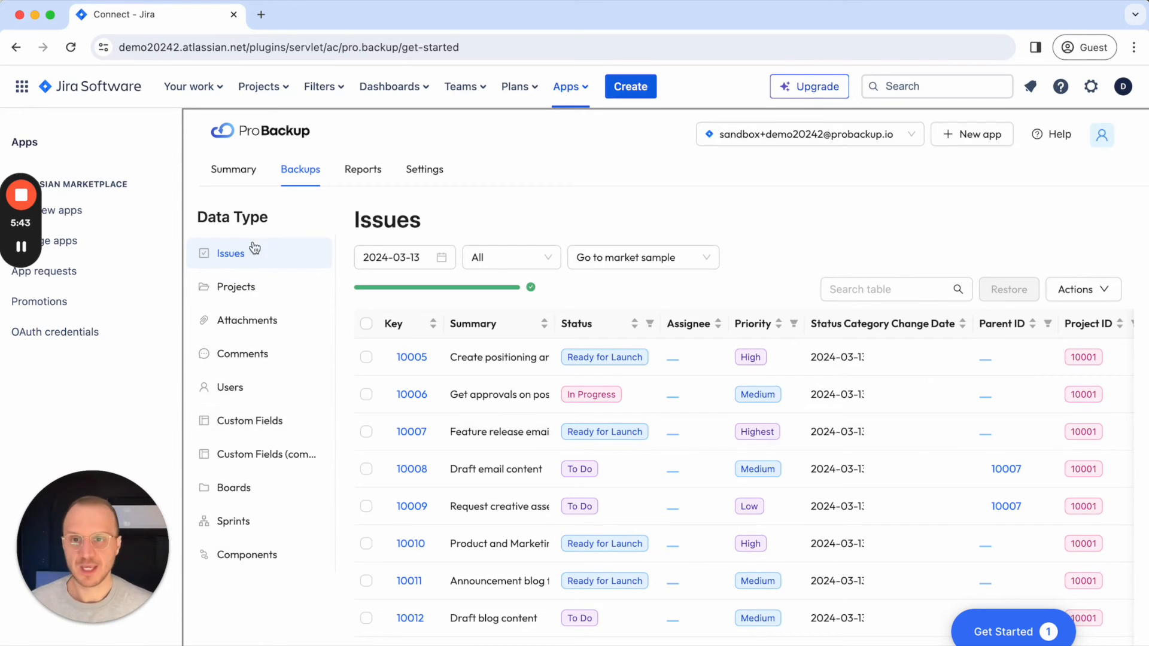
pyautogui.click(657, 257)
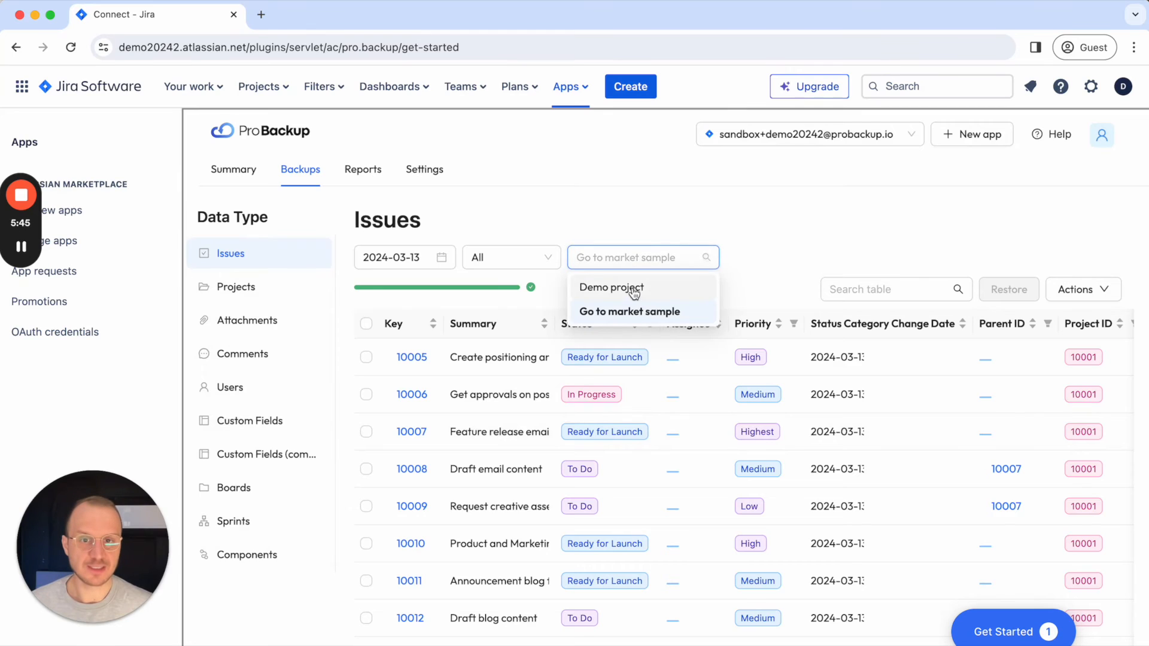
pyautogui.click(632, 289)
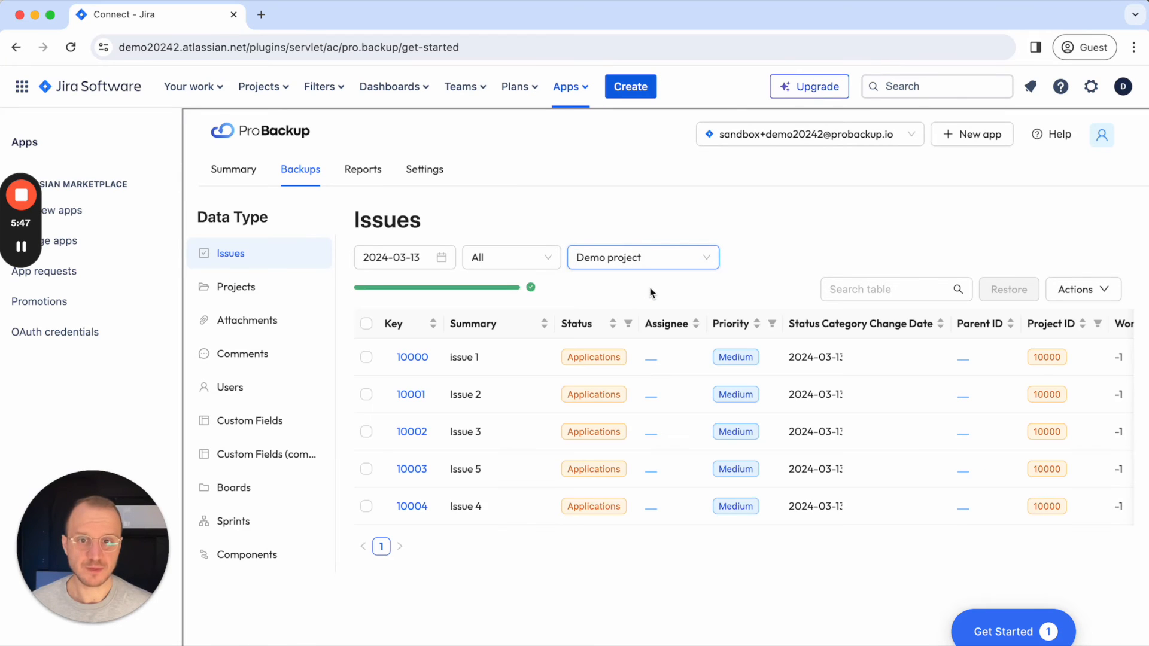
pyautogui.hscroll(5, 822, 444)
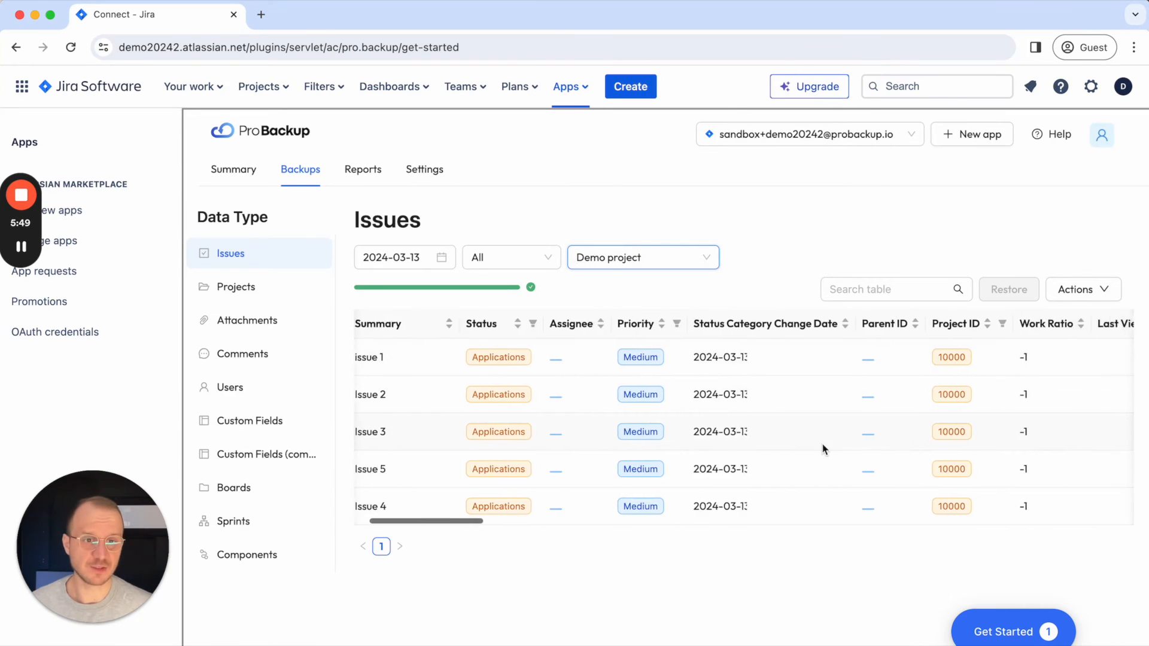
pyautogui.hscroll(10, 824, 449)
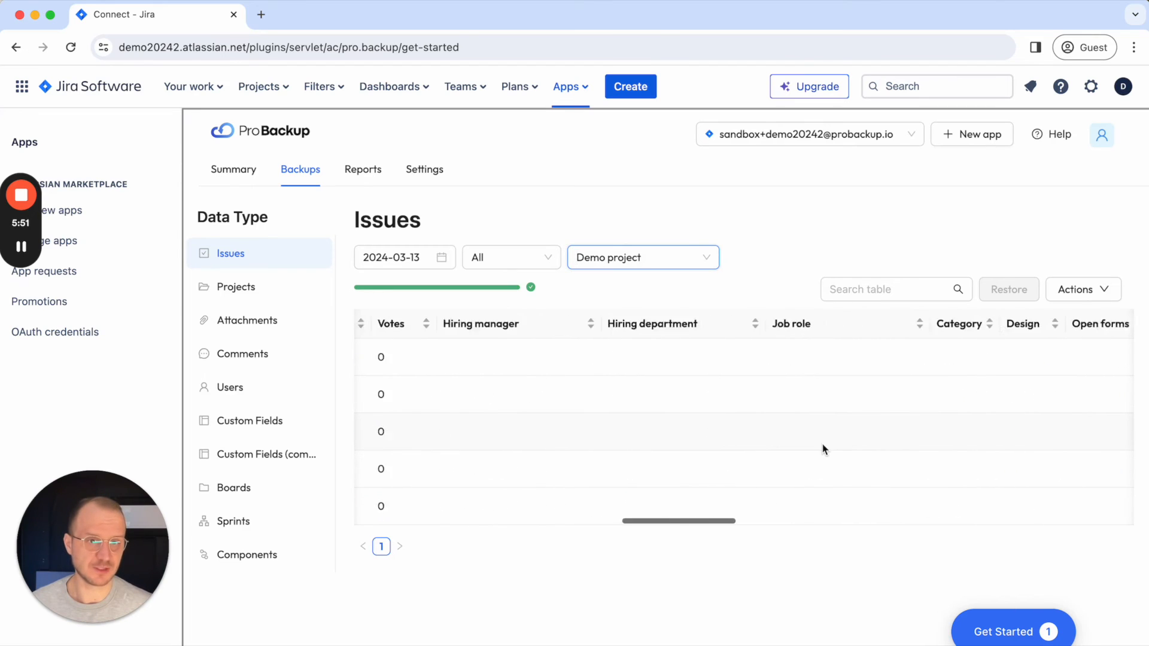
pyautogui.hscroll(-15, 822, 448)
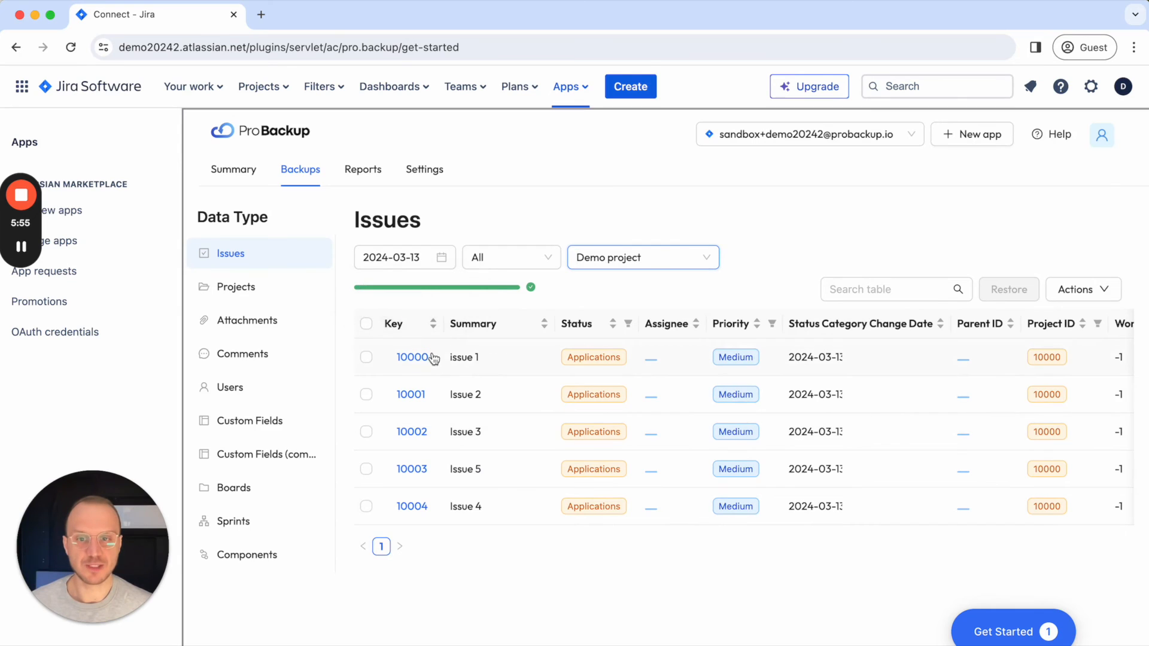
# Step: Open the backup details of "issue 1", review its attributes and close them
pyautogui.click(410, 358)
pyautogui.scroll(-10, 649, 397)
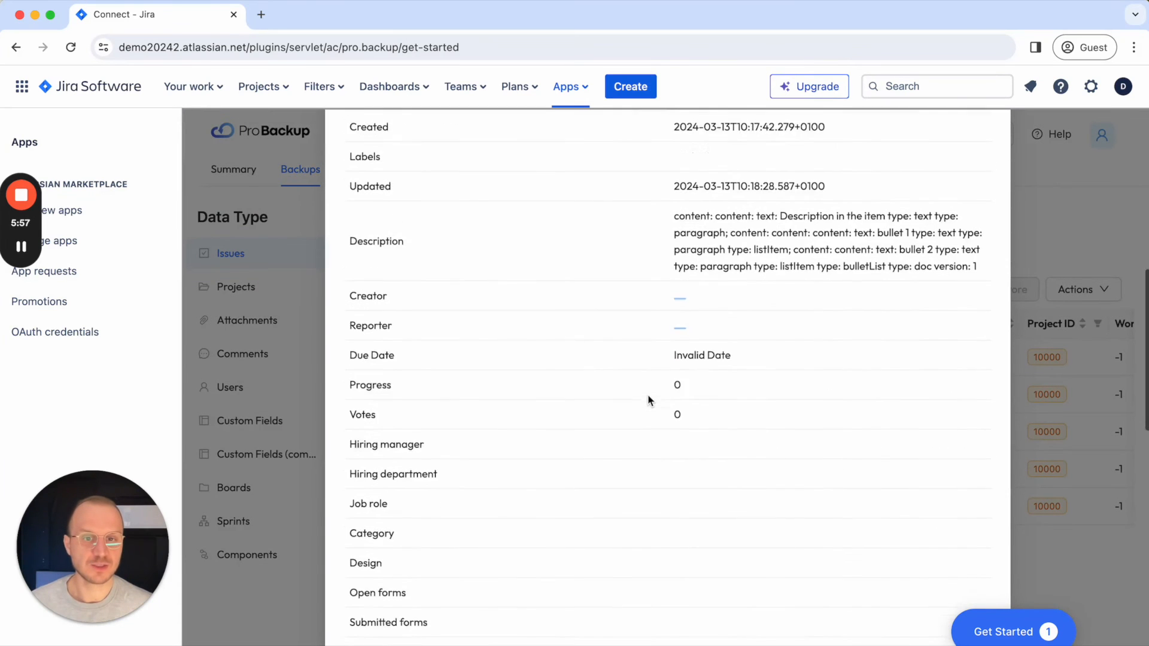
pyautogui.scroll(10, 649, 397)
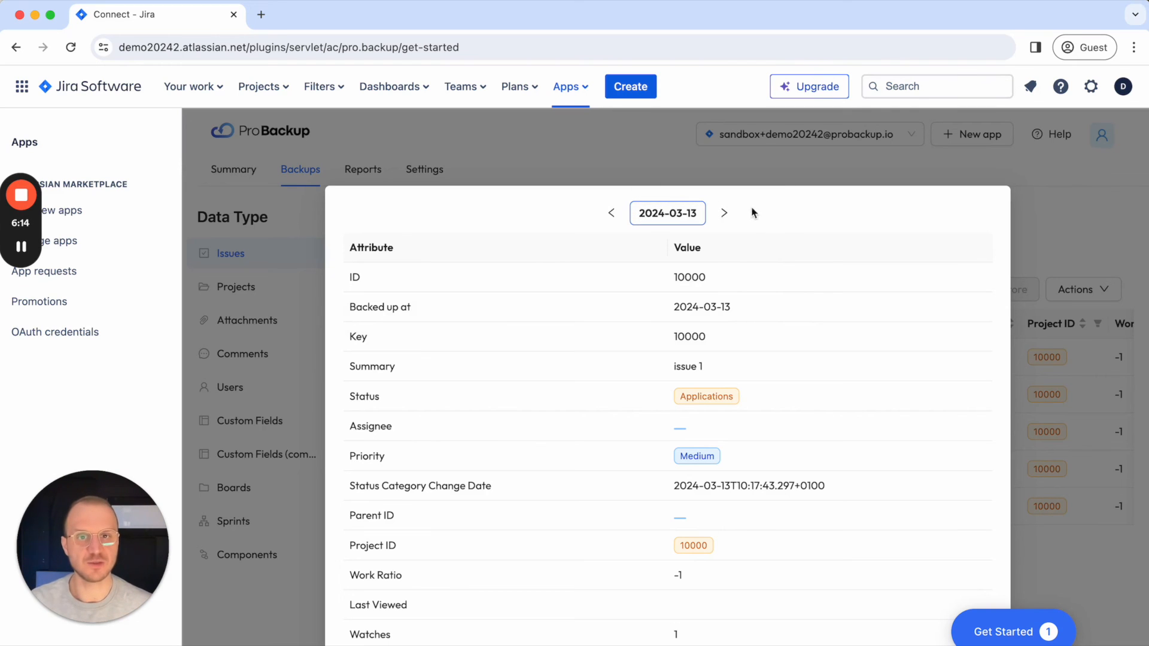
pyautogui.click(1072, 246)
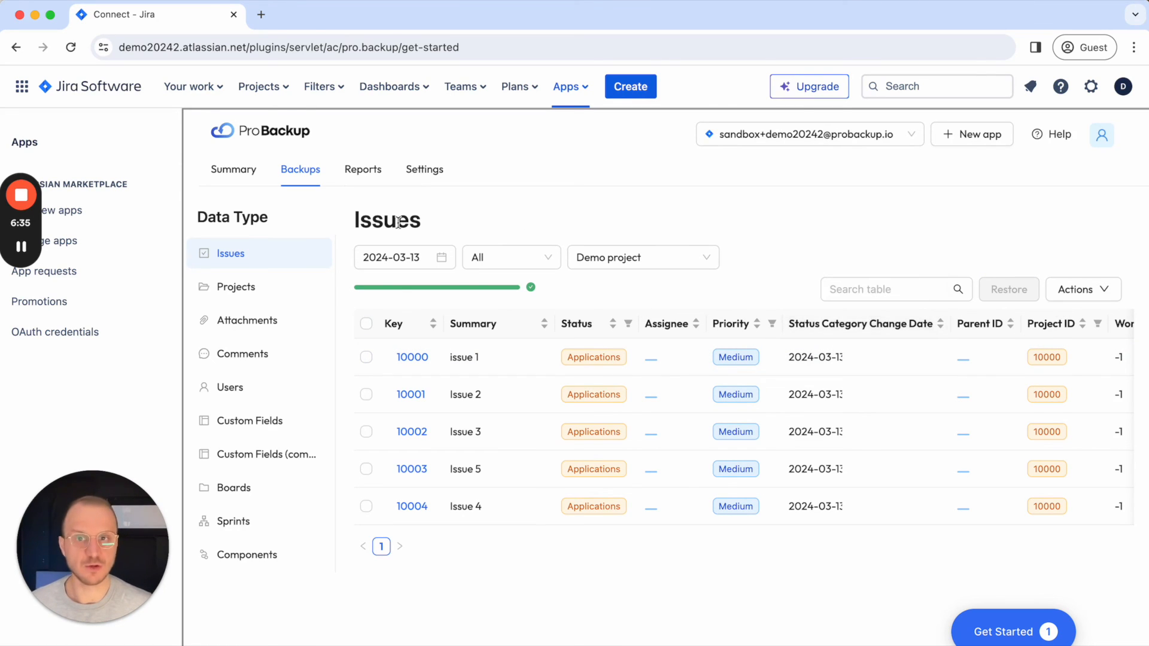
# Step: View the backup reports and the Jira connection settings in Pro Backup
pyautogui.click(365, 173)
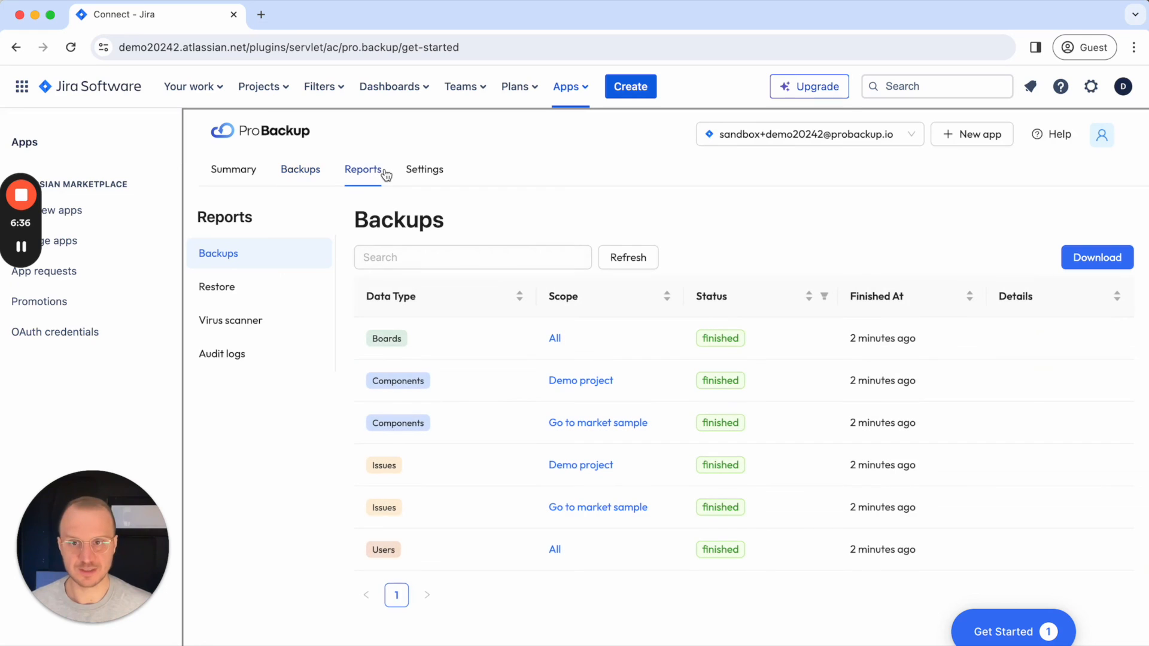
pyautogui.click(443, 173)
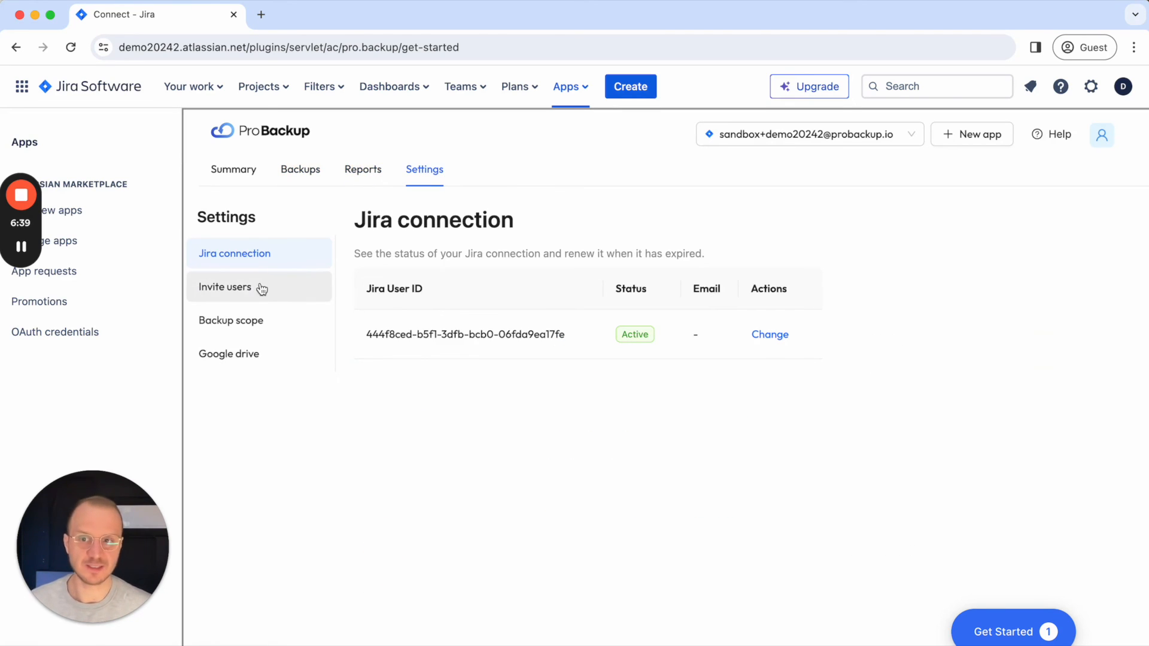